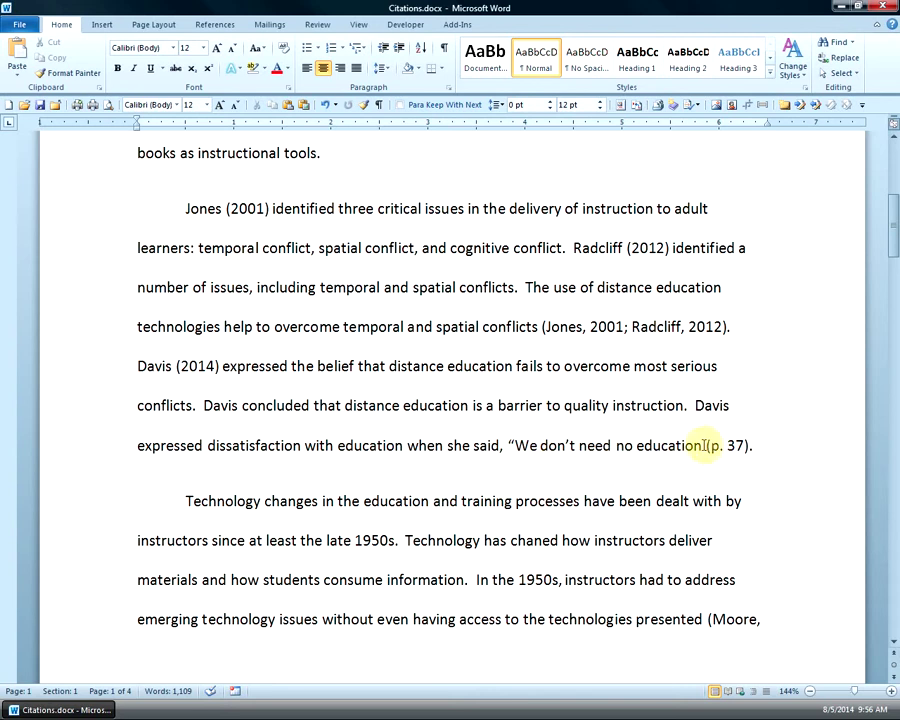
Step: Delete the manual page reference "(p. 37)" after "We don't need no education" and close the quotation with a quotation mark
left_click_drag(705, 445, 744, 445)
key("shift+Right")
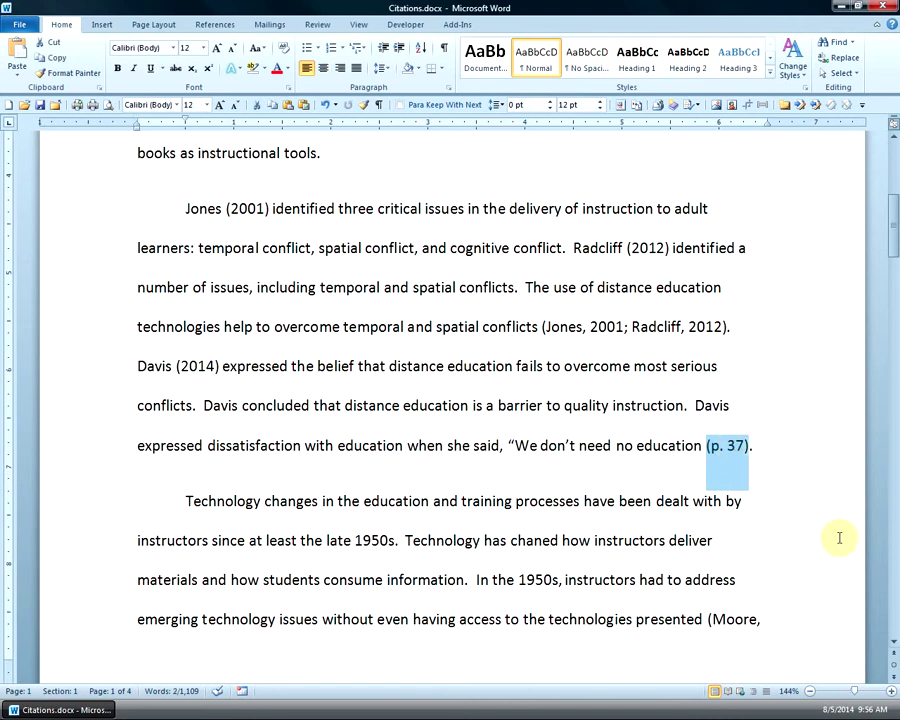
key("Delete")
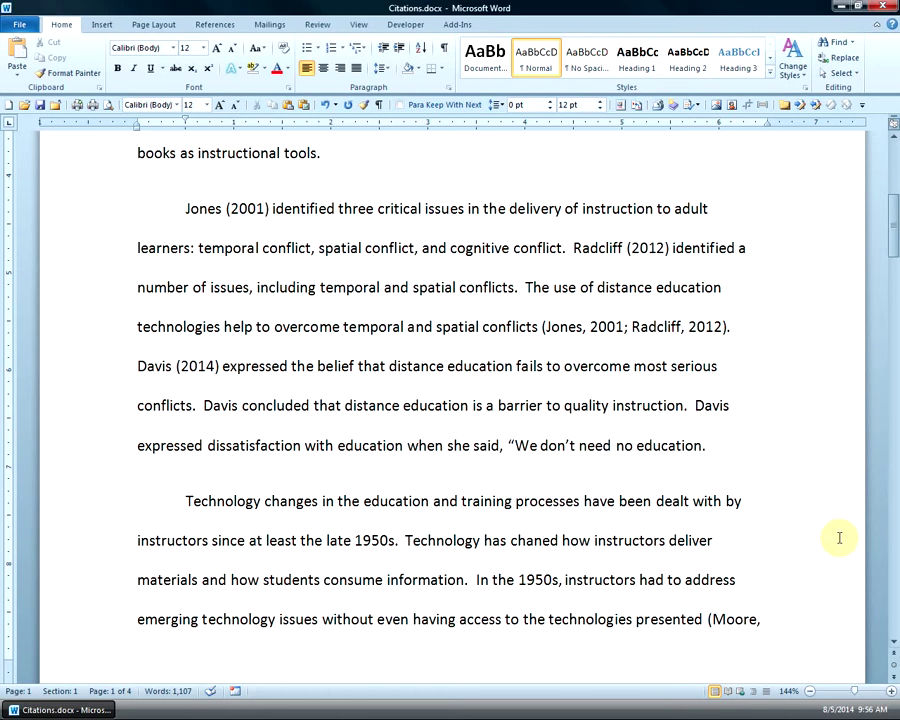
type("\"")
Step: Insert a citation to the 2014 source "Distance Education Is Not Informative" before the period that ends the quotation
key("Left")
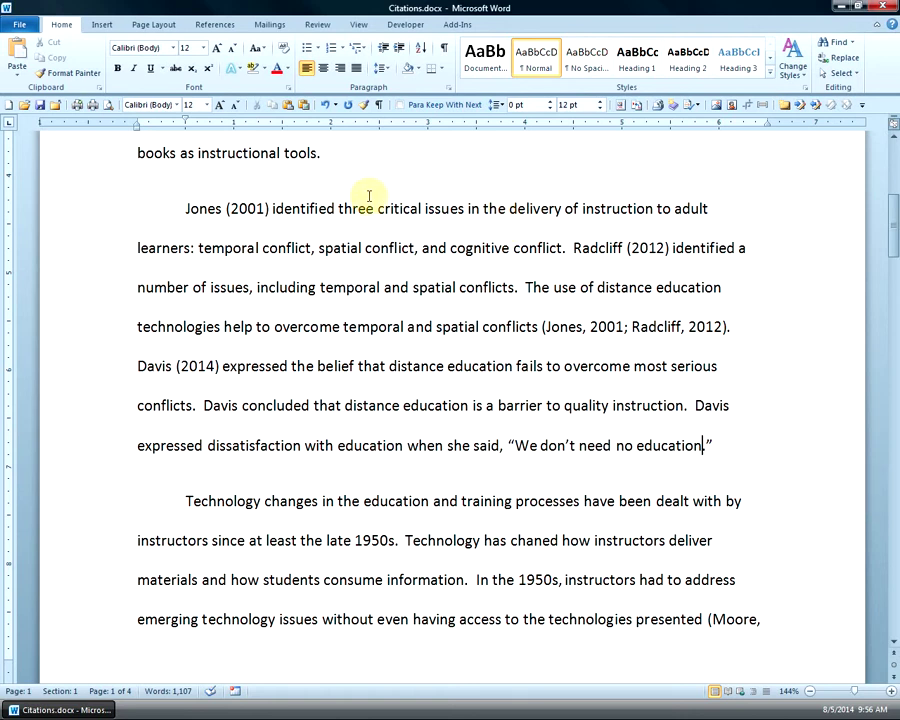
left_click(213, 28)
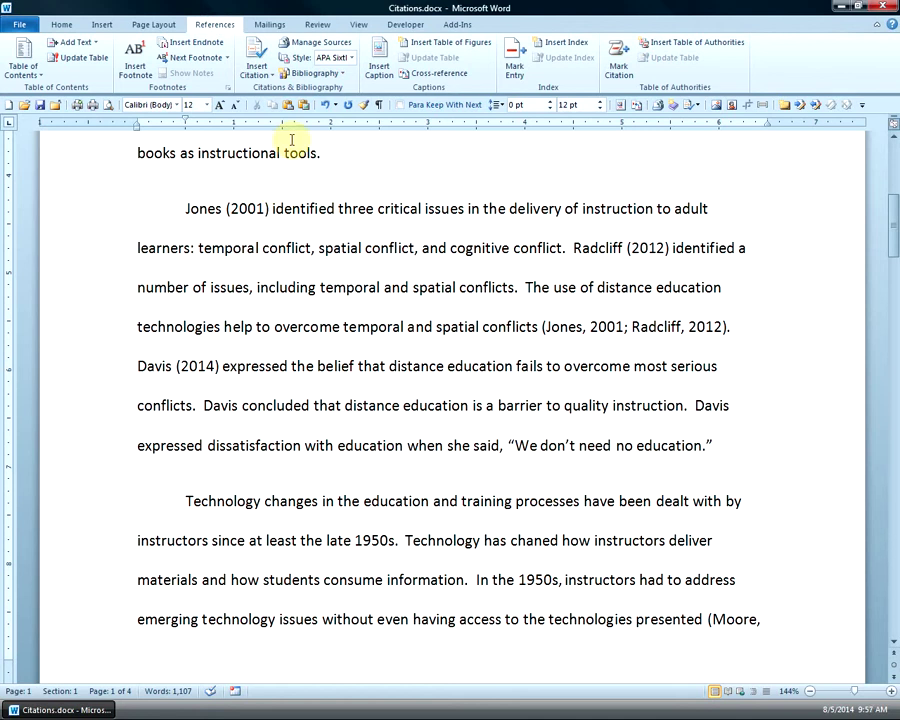
left_click(268, 76)
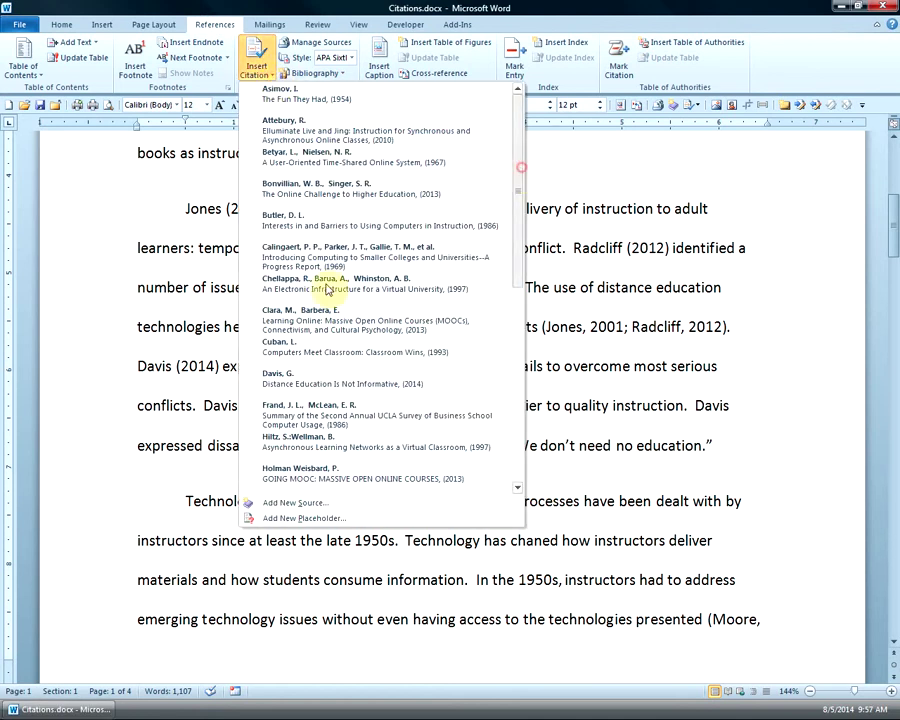
left_click(296, 383)
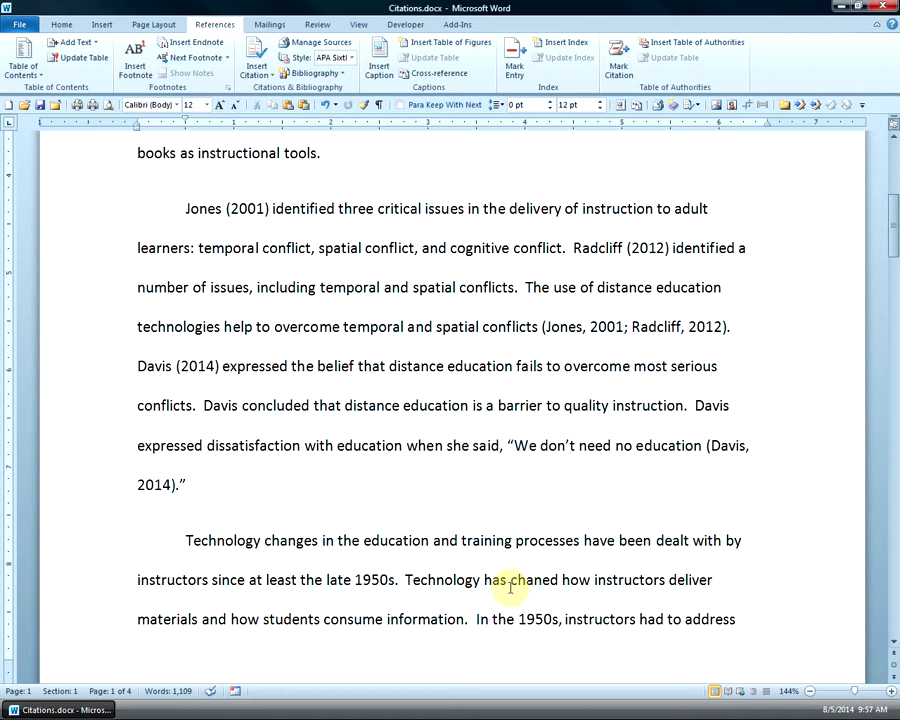
Step: Edit the citation inserted in the quotation to add page number 37
left_click(750, 447)
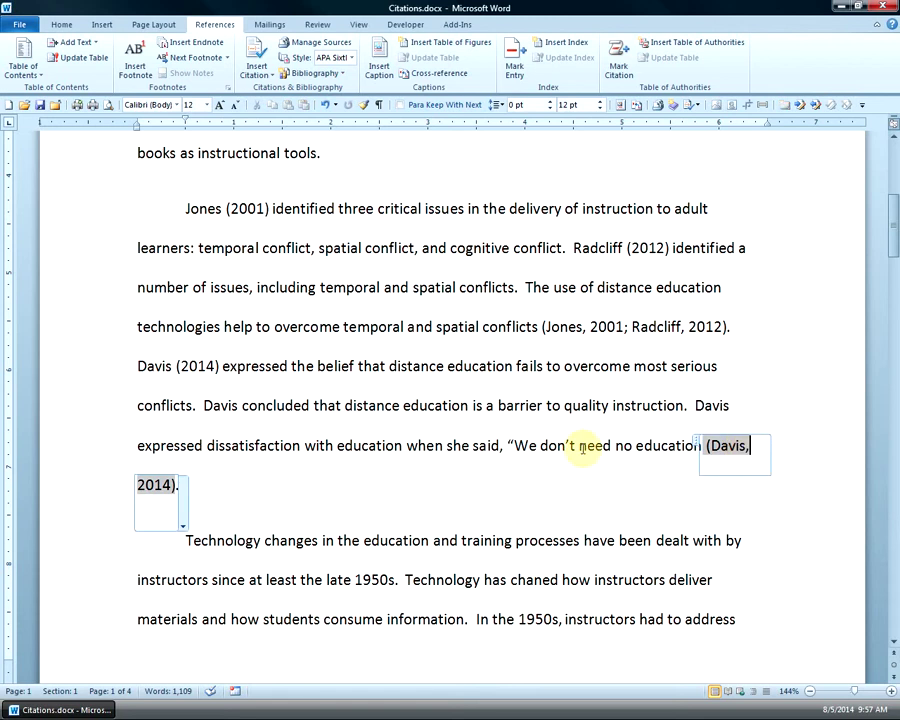
left_click(184, 530)
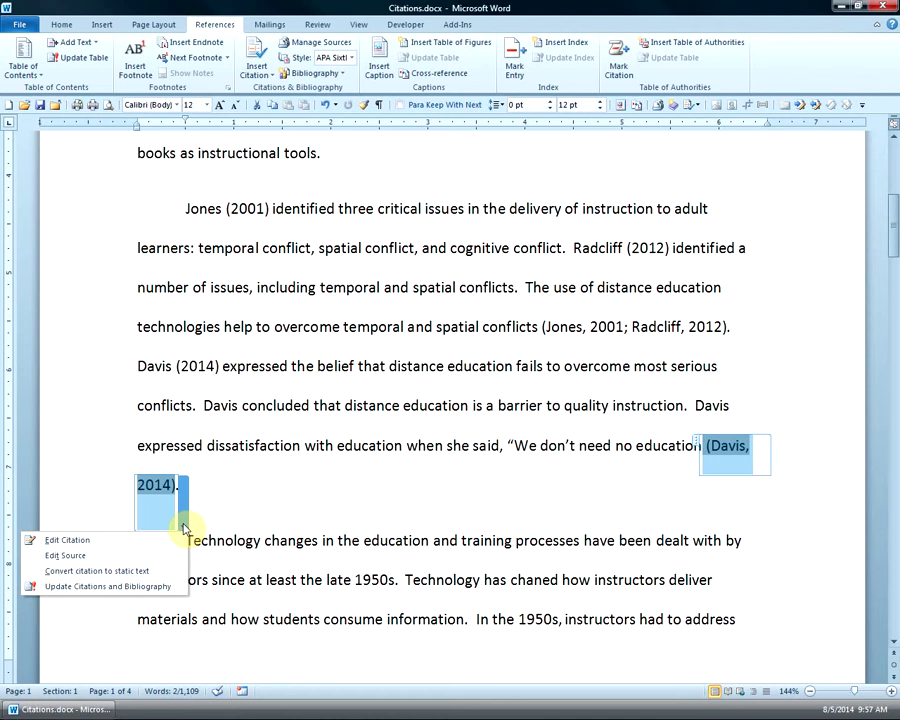
left_click(77, 543)
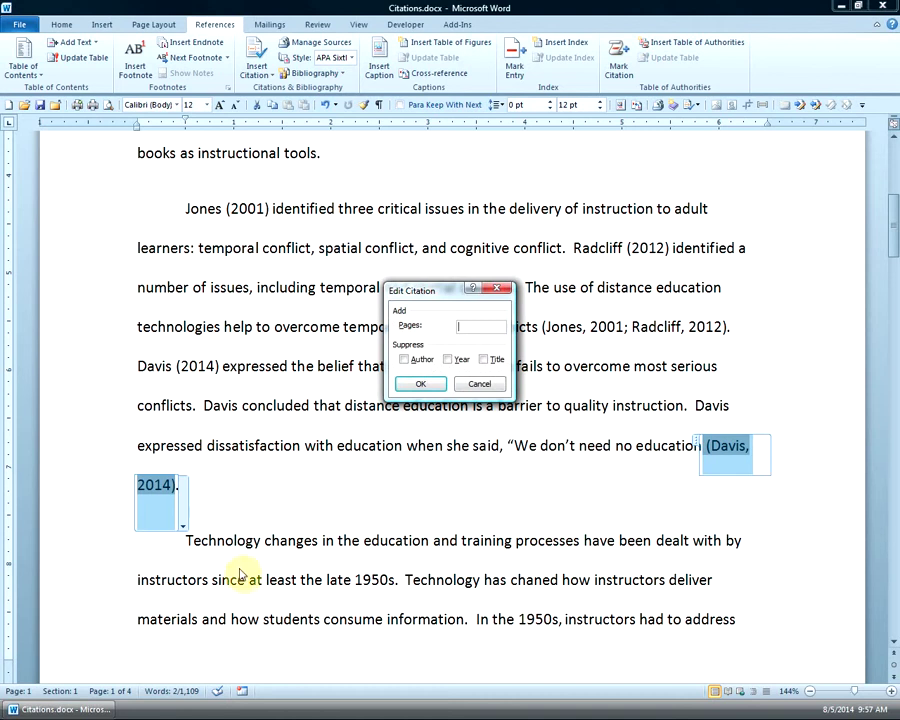
type("37")
left_click(419, 385)
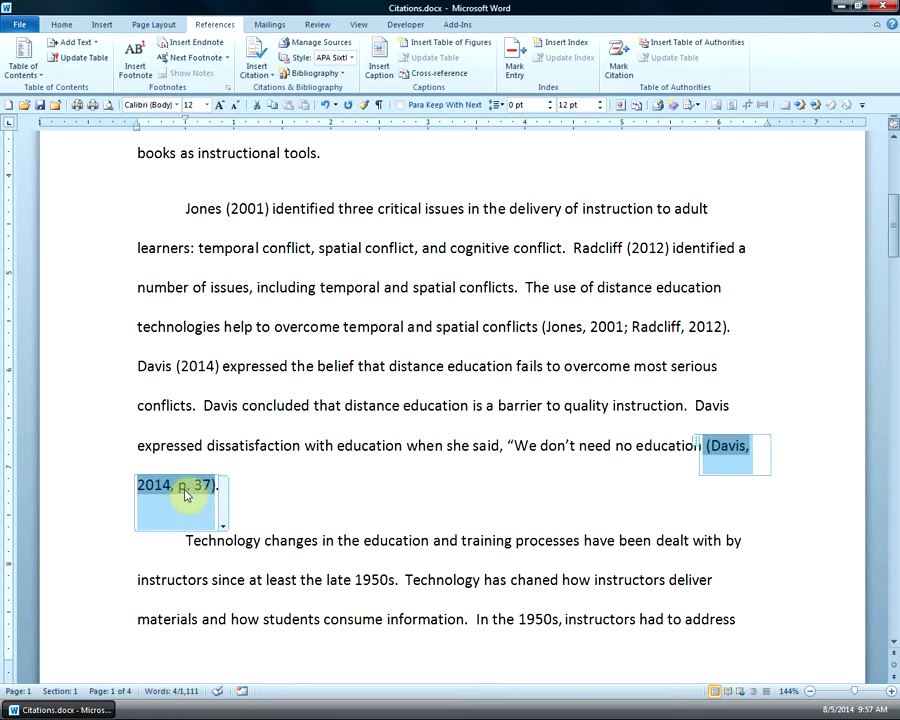
Step: Suppress the author, year and title in the quotation's citation so only the page reference is shown
left_click(223, 527)
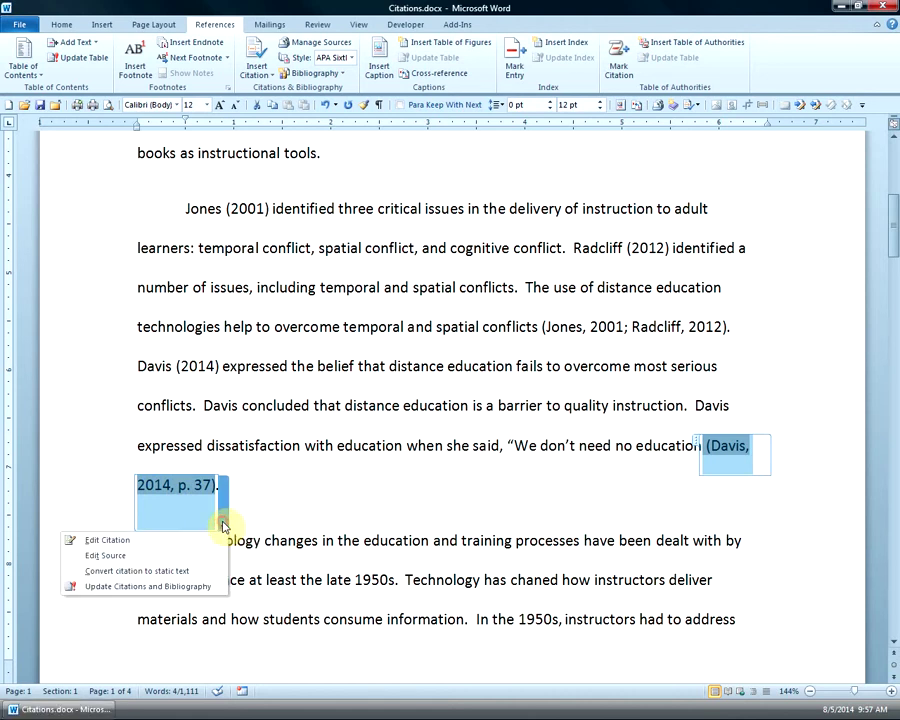
left_click(146, 540)
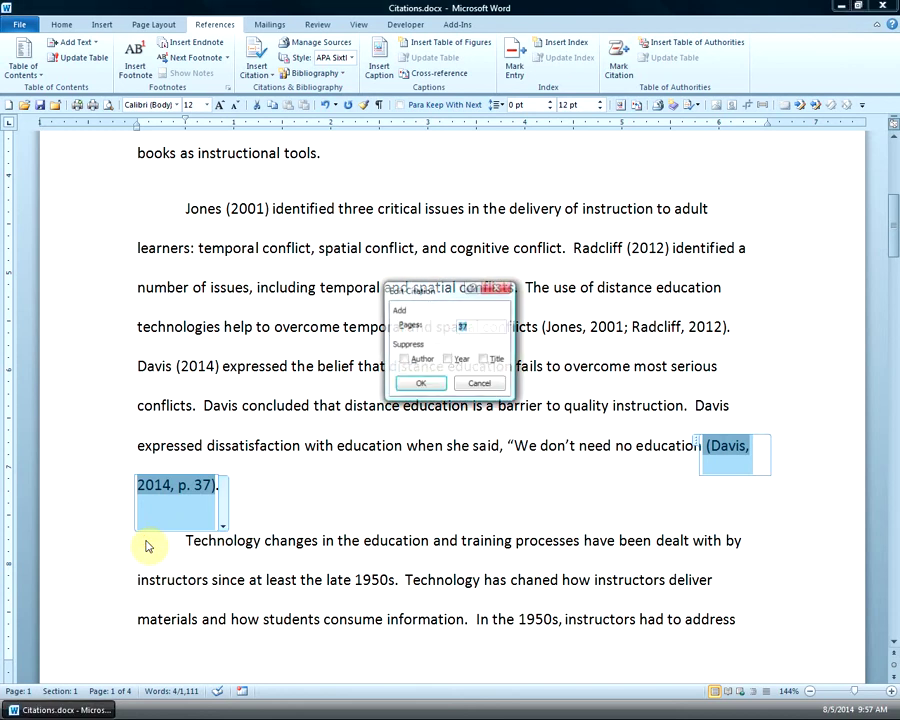
left_click(404, 359)
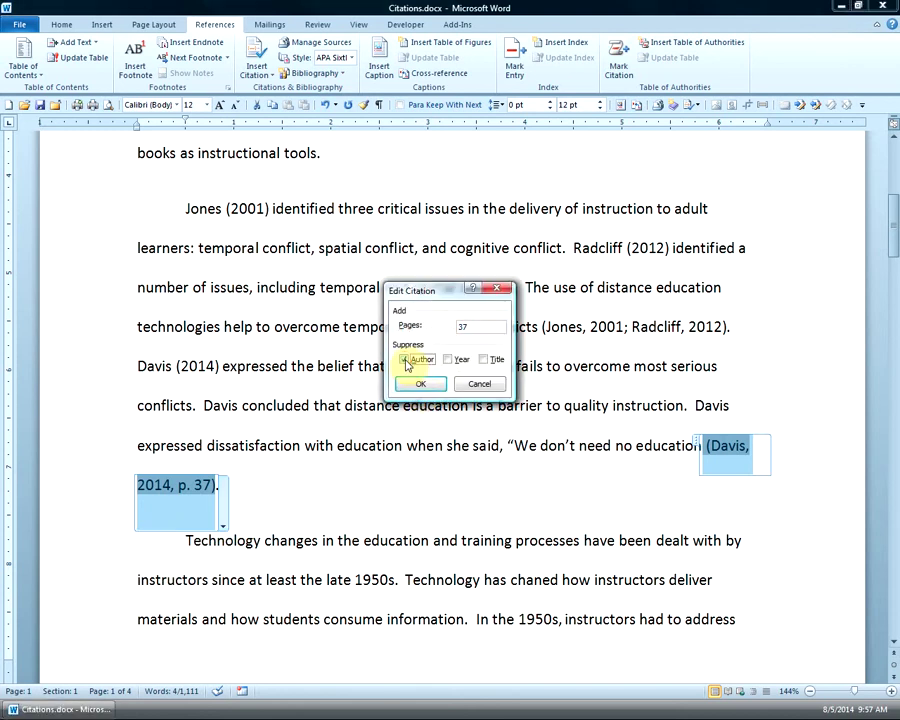
left_click(487, 360)
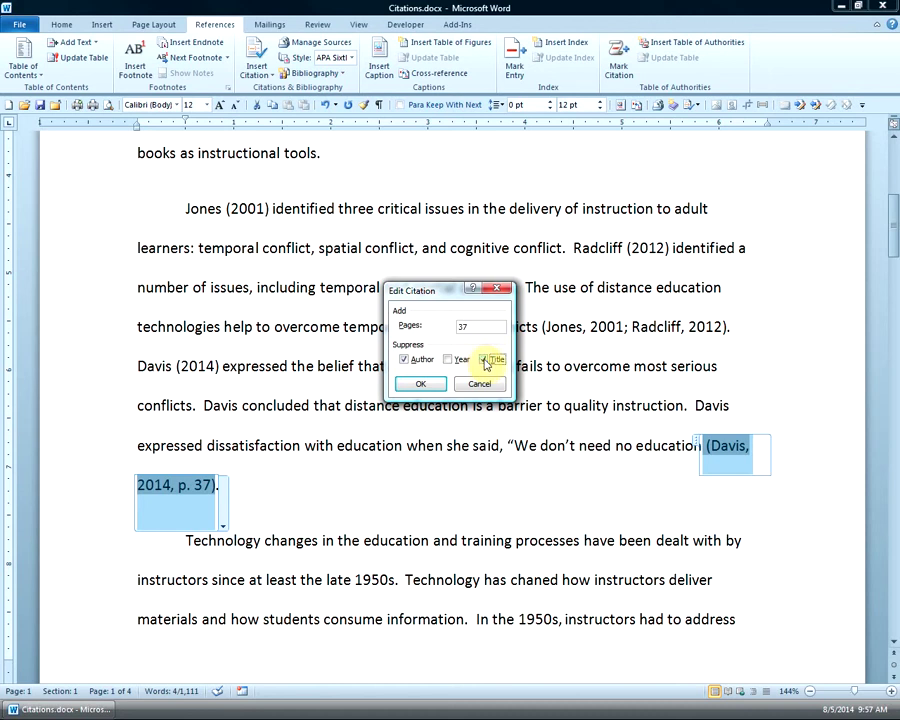
left_click(448, 360)
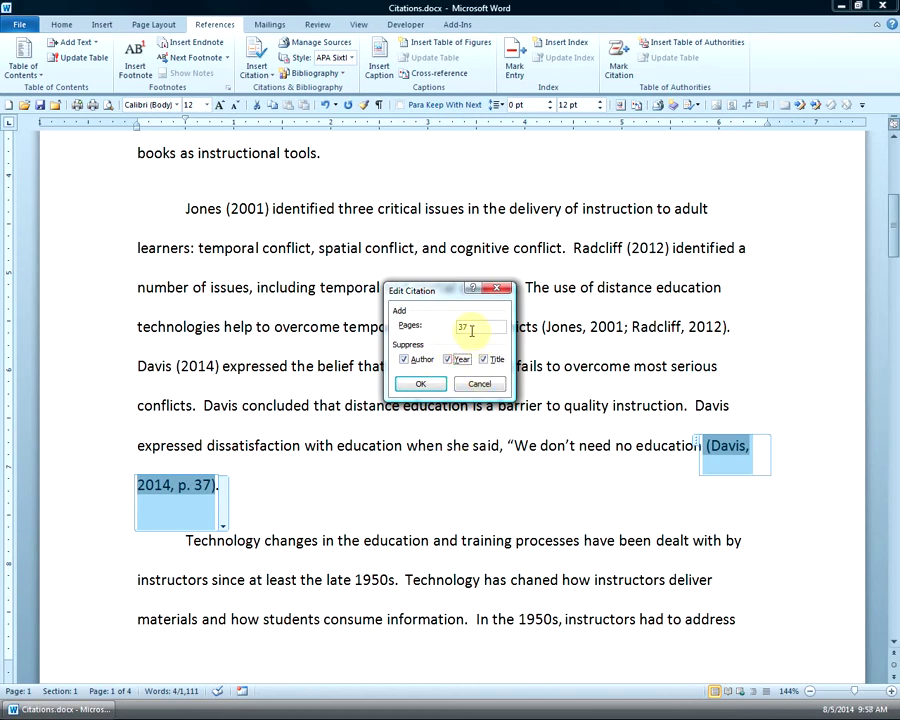
left_click(424, 386)
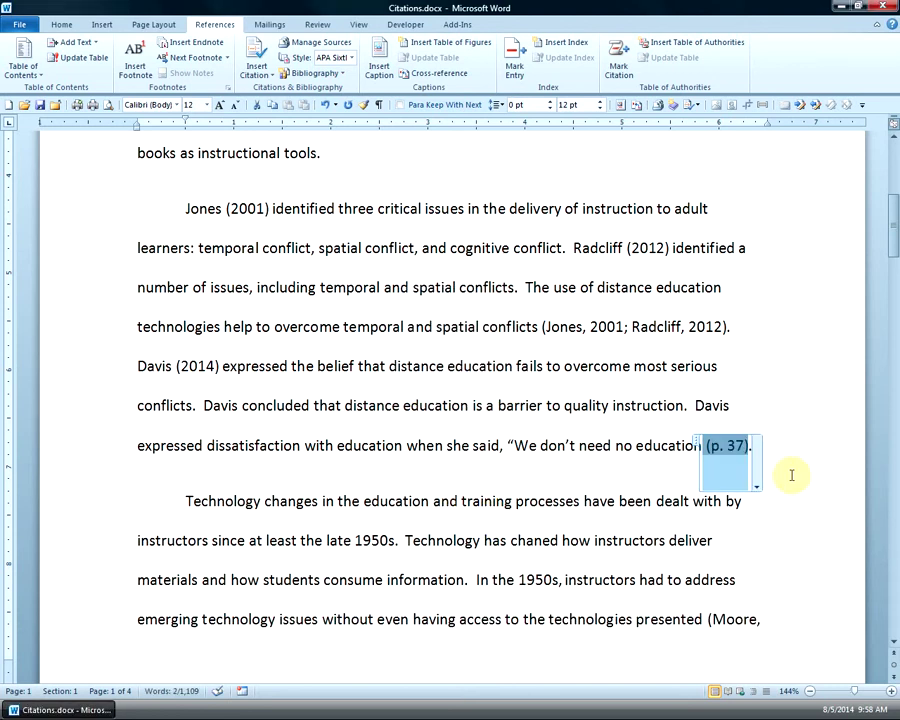
Step: Change the cited source's title to "Distance Education Is Informative" and update both the master list and the current document
left_click(631, 445)
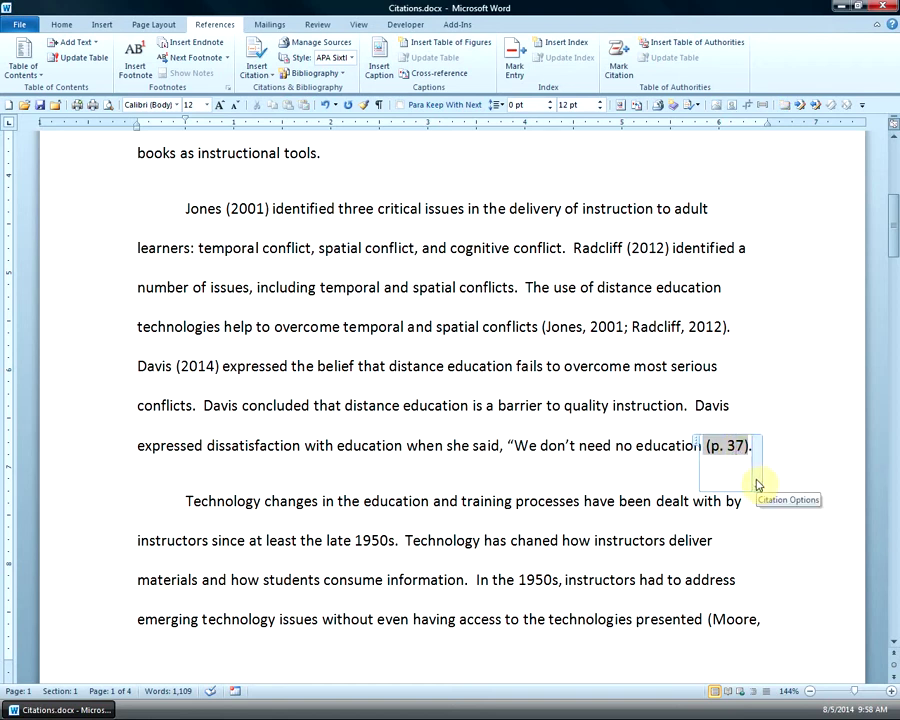
left_click(757, 485)
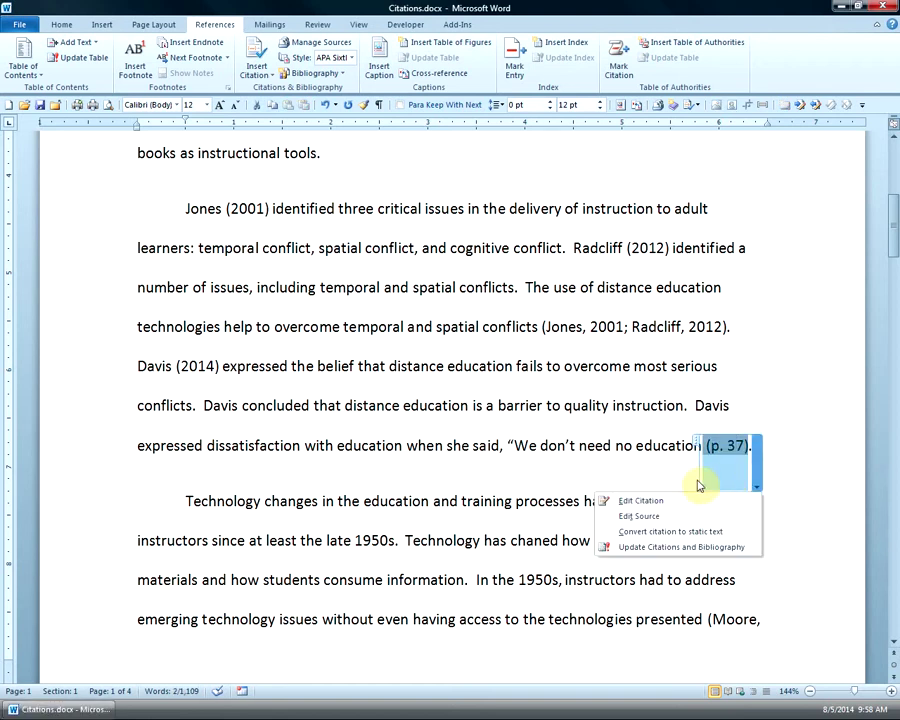
left_click(638, 517)
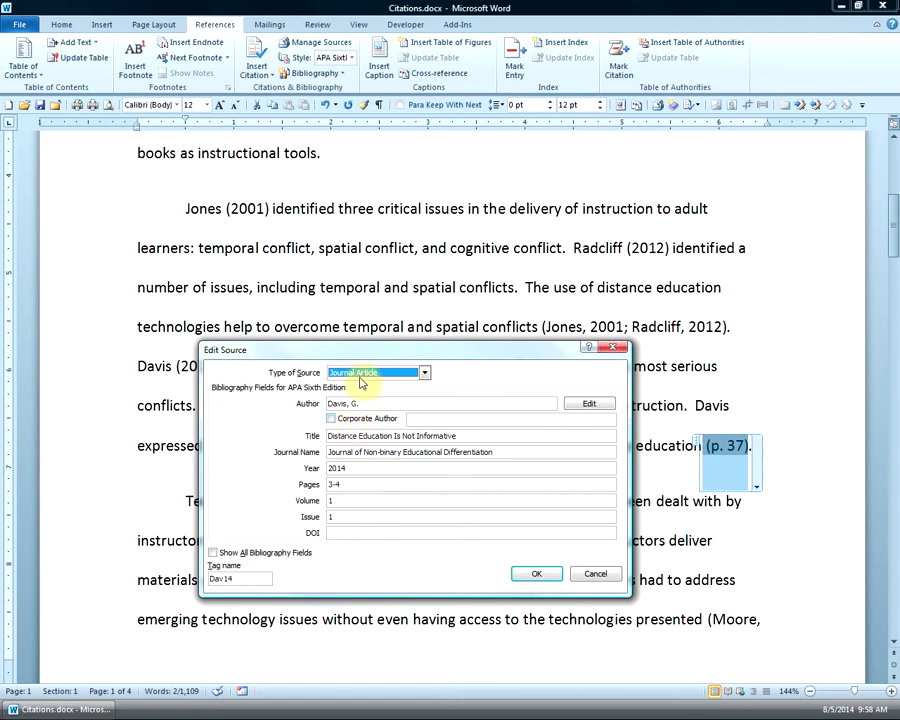
double_click(407, 436)
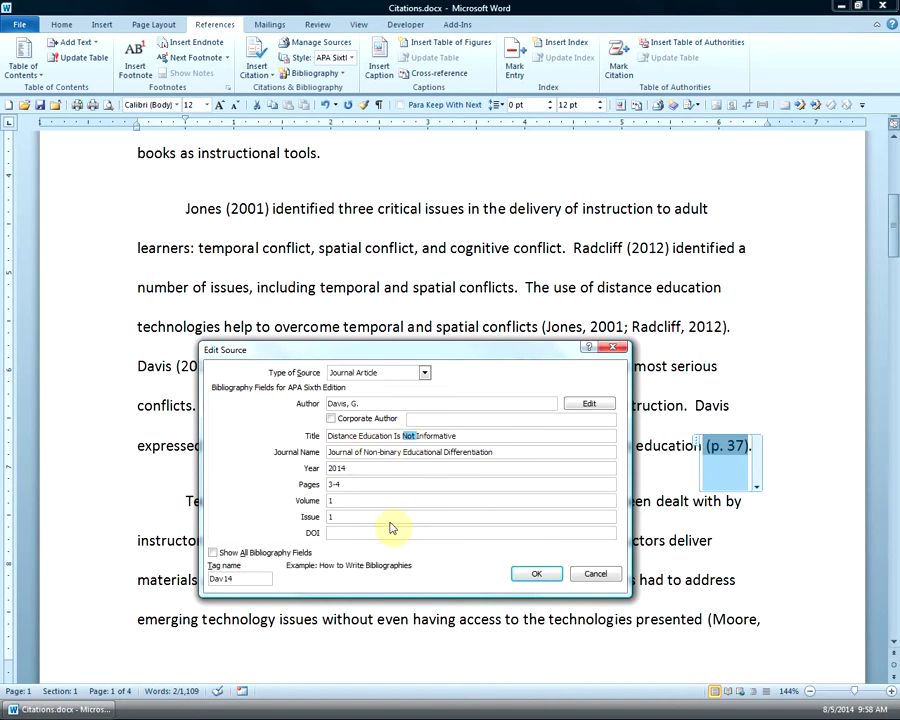
key("Delete")
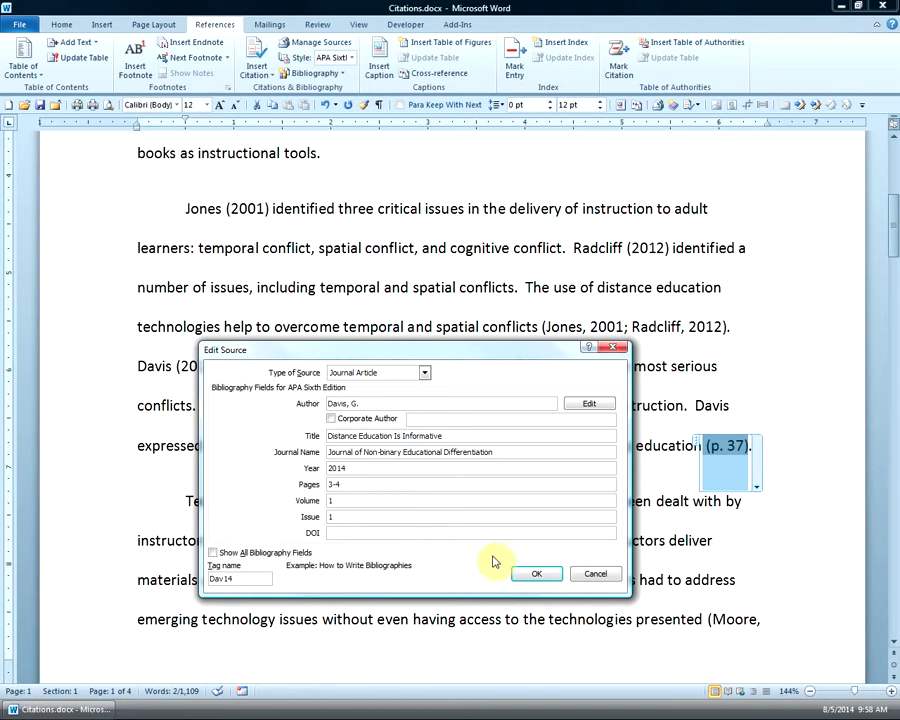
left_click(528, 572)
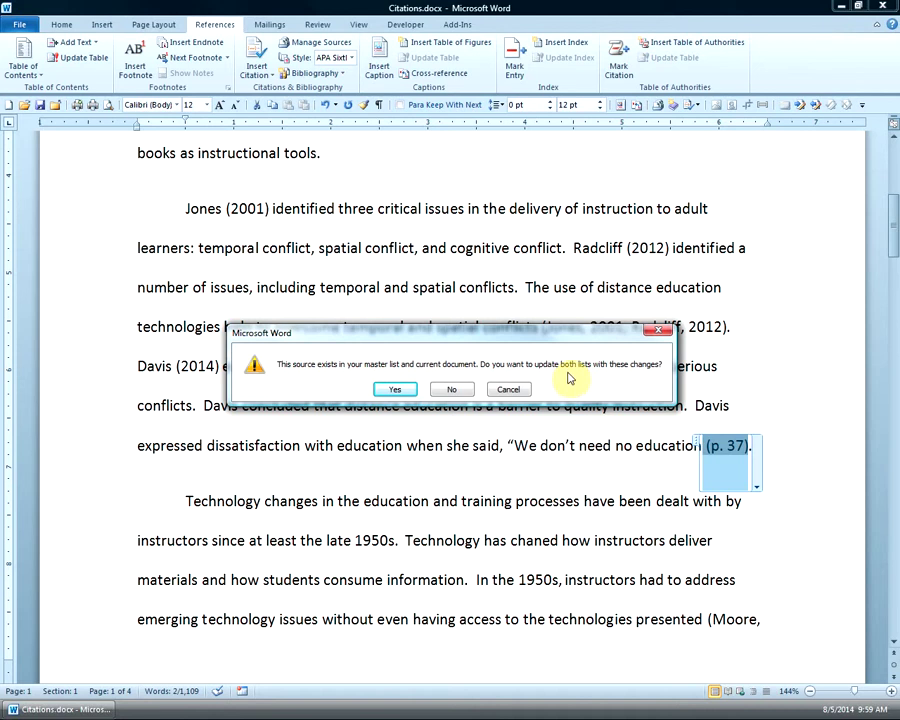
left_click(394, 393)
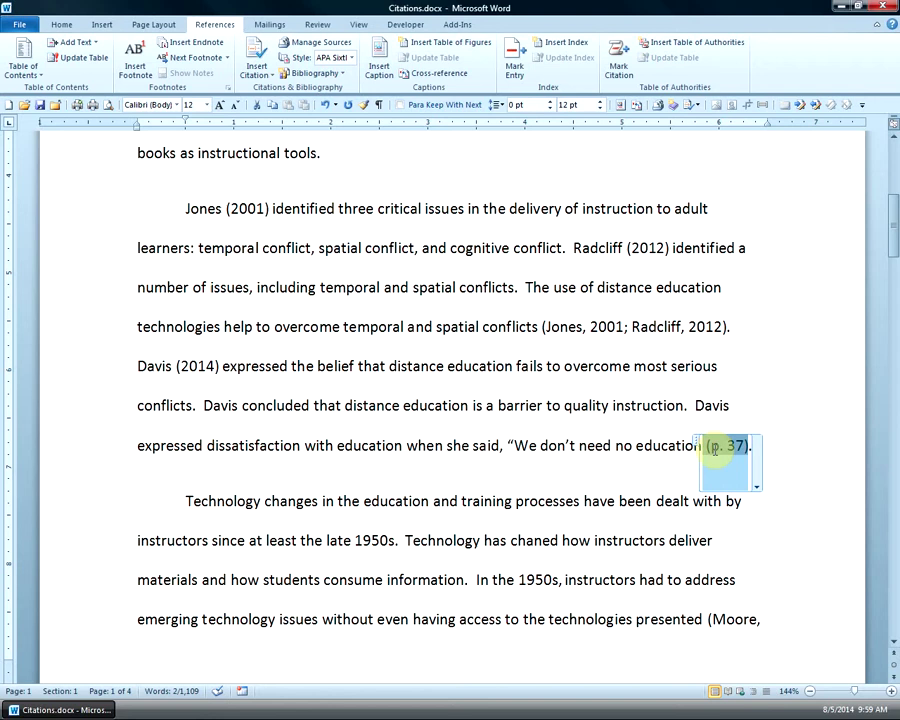
Step: Add two co-authors to the cited source's author field, separated by semicolons, and update both the master list and the current document
left_click(756, 486)
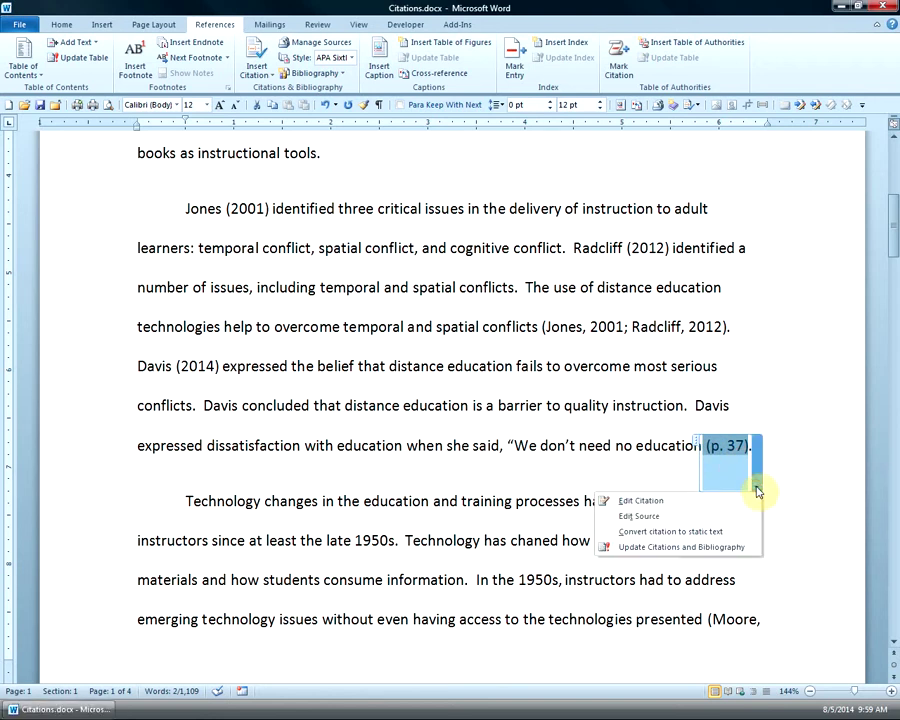
left_click(663, 517)
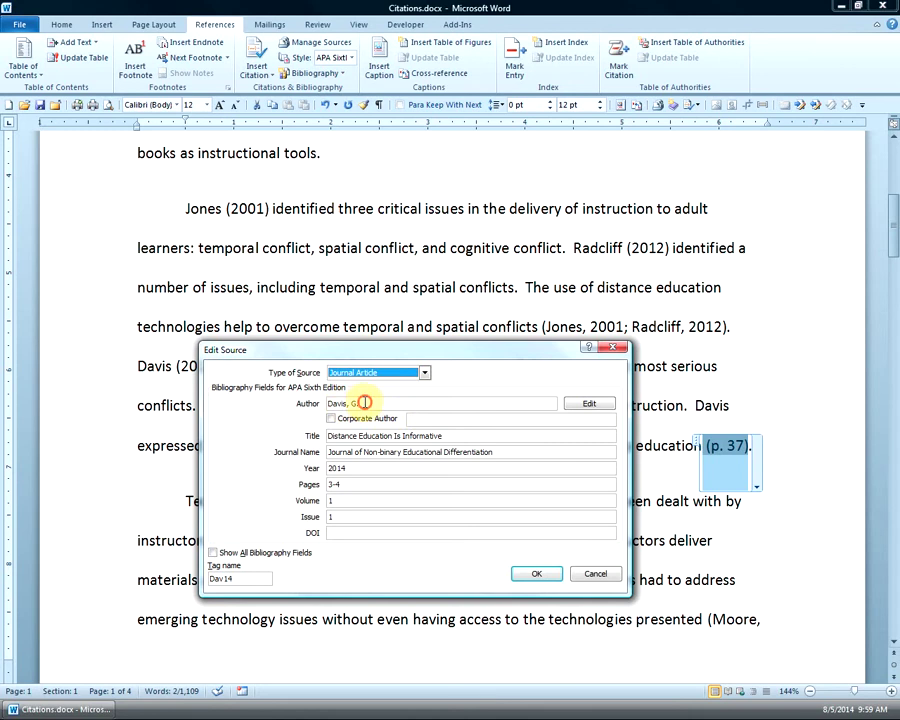
left_click(361, 403)
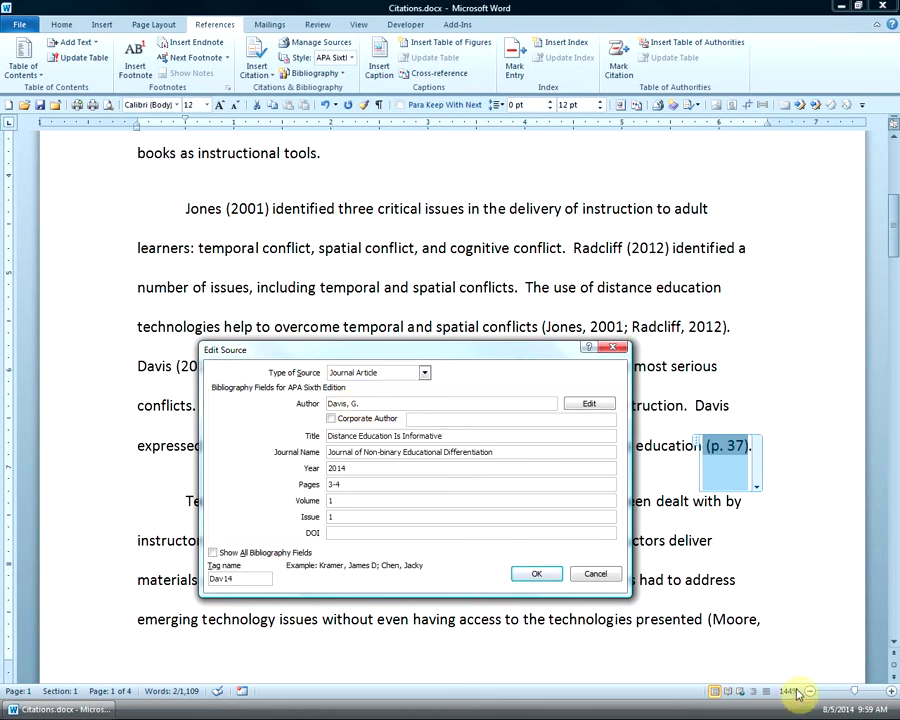
type("; Flint, B.; Stone, R.")
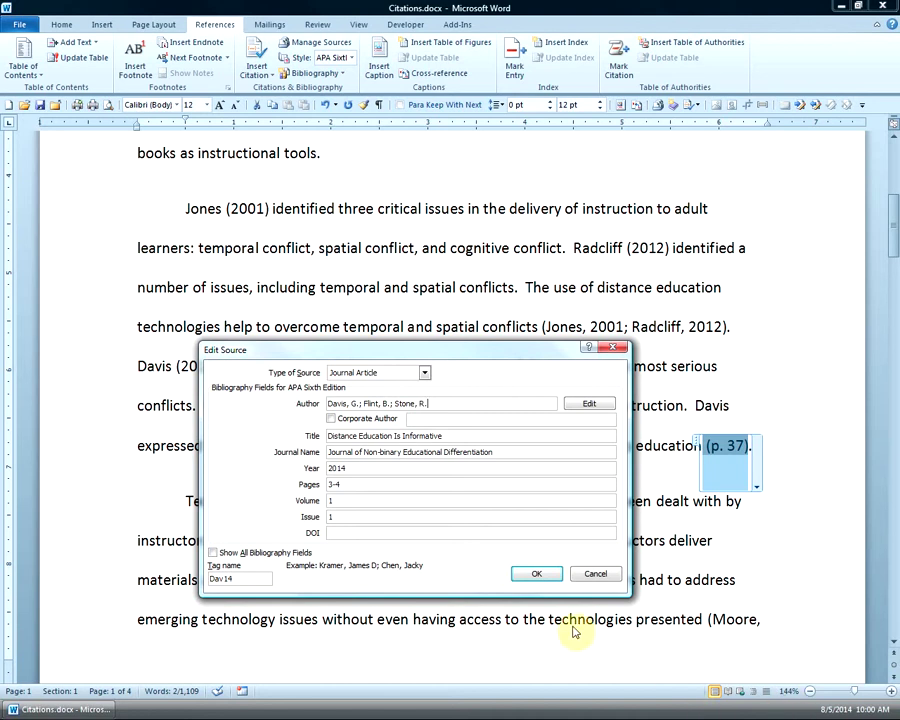
left_click(525, 578)
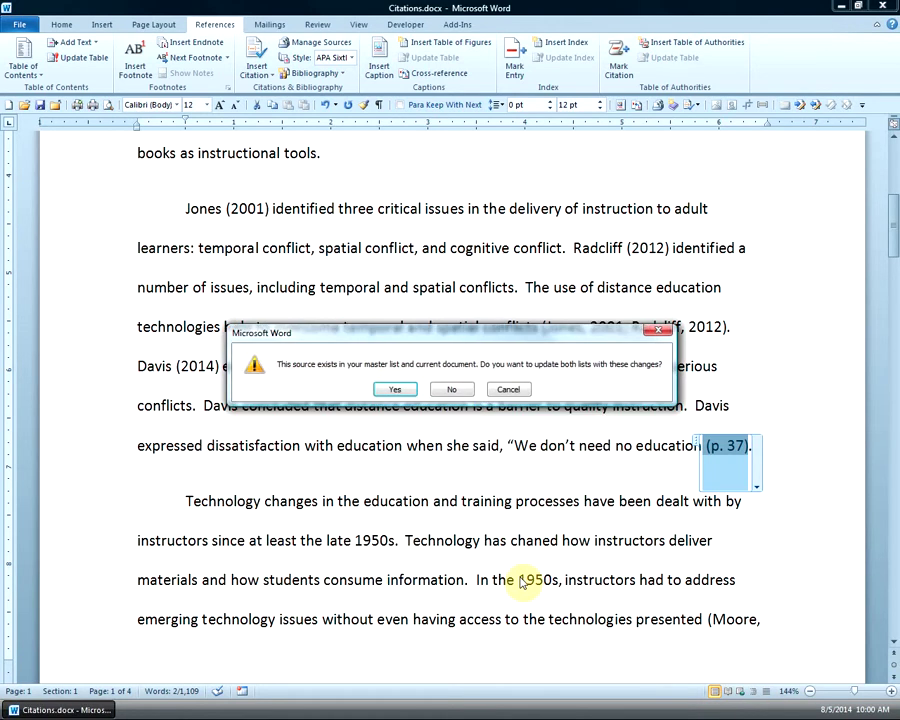
left_click(397, 391)
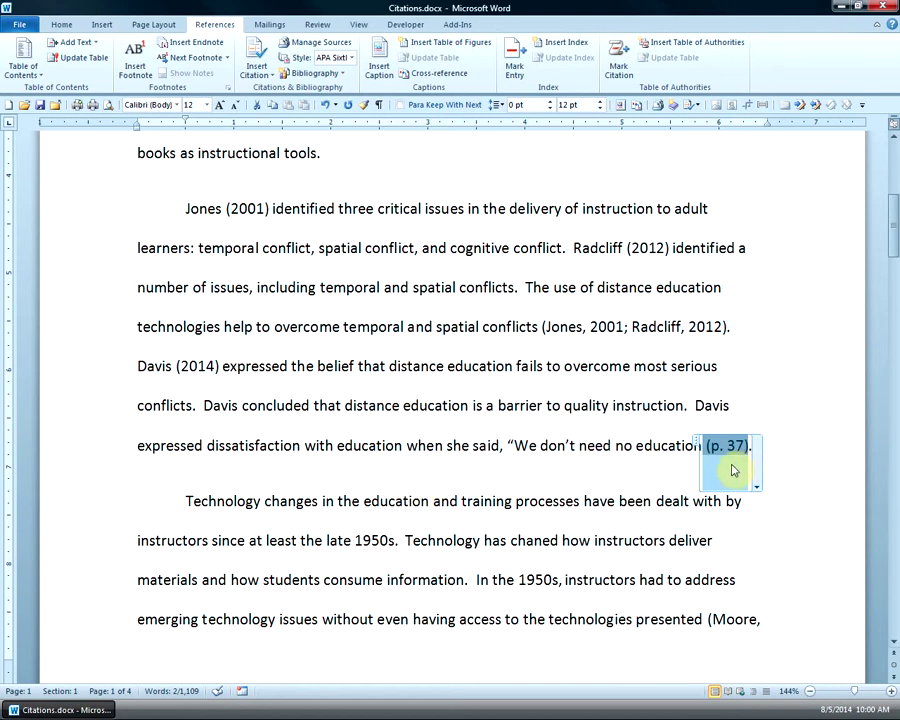
Step: Add the two co-authors' surnames before "(2014) expressed the belief", using commas and "and" before the last surname
left_click(155, 366)
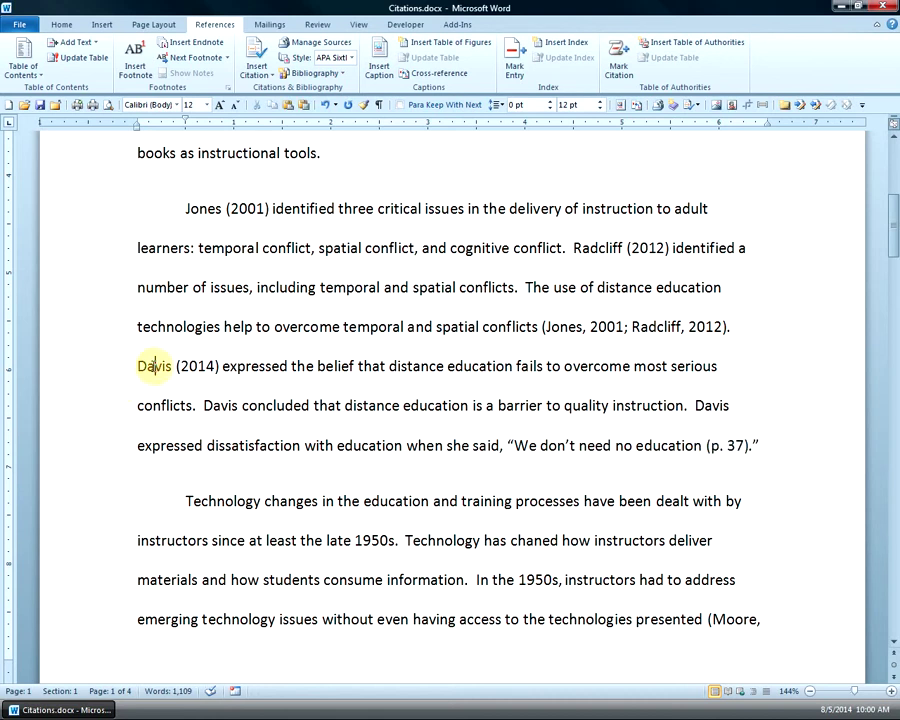
left_click(699, 405)
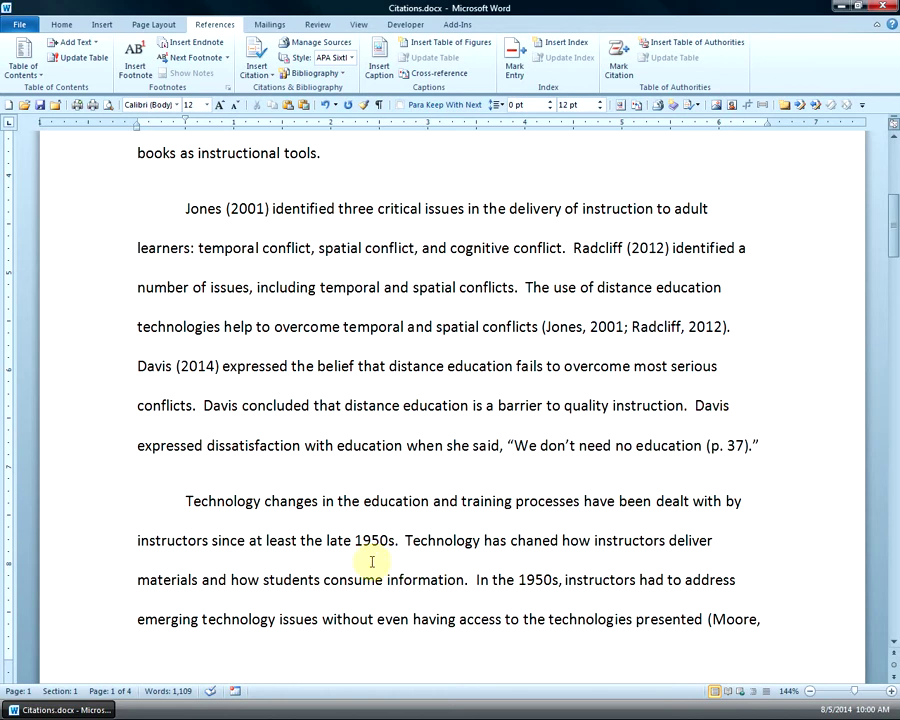
left_click(173, 366)
type(", Fli")
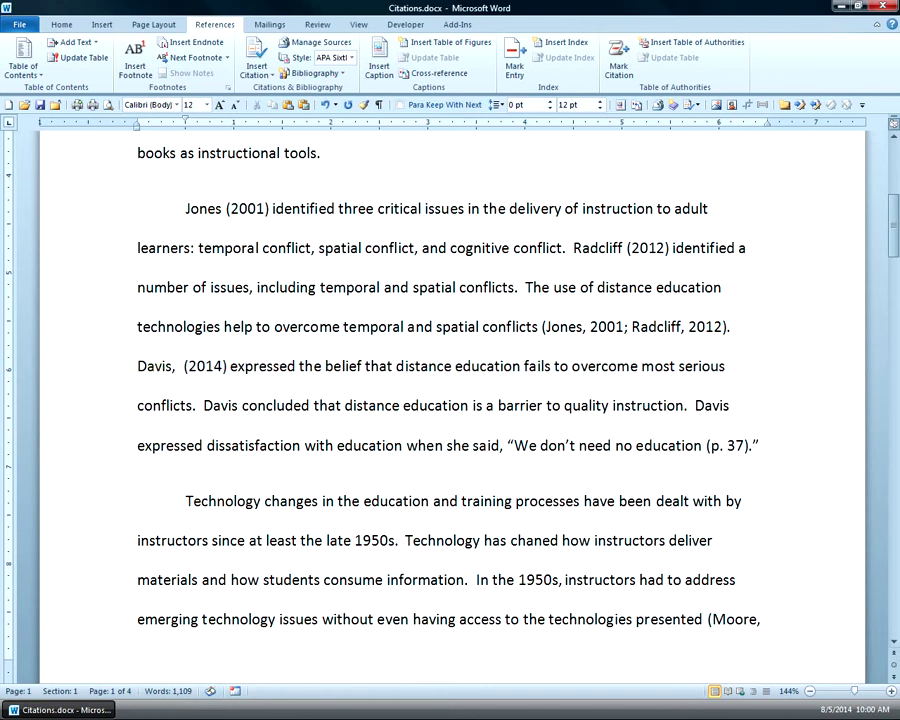
type("nt, St")
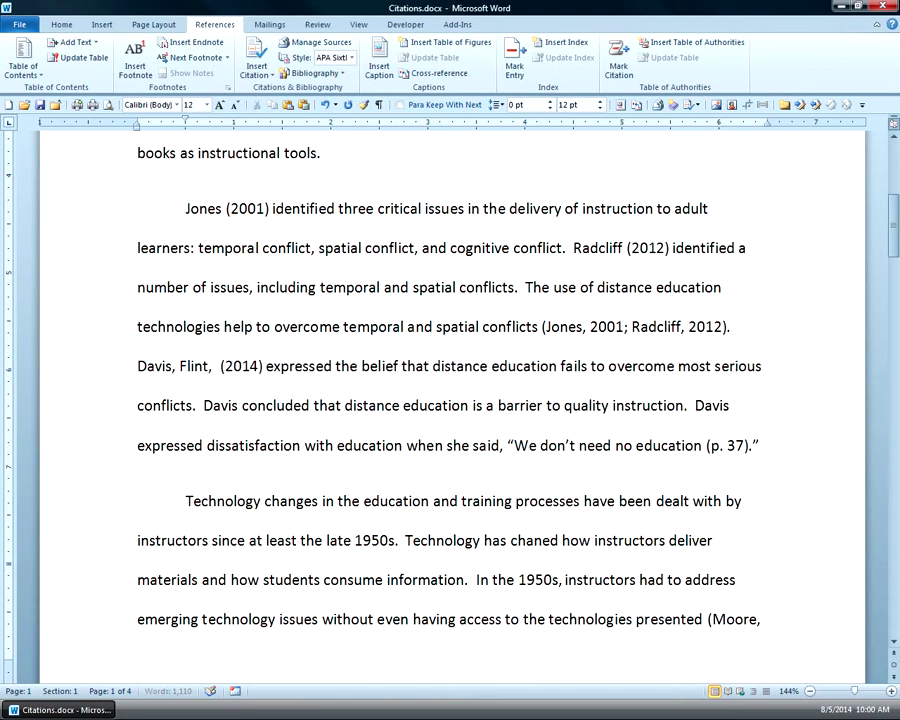
key("BackSpace")
key("BackSpace")
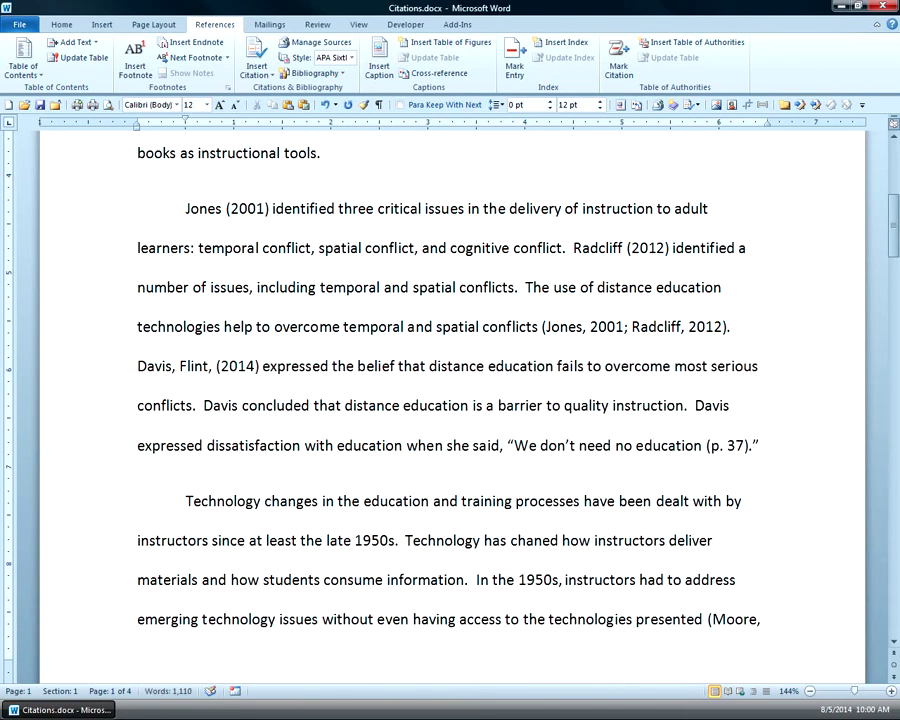
type("and Stone")
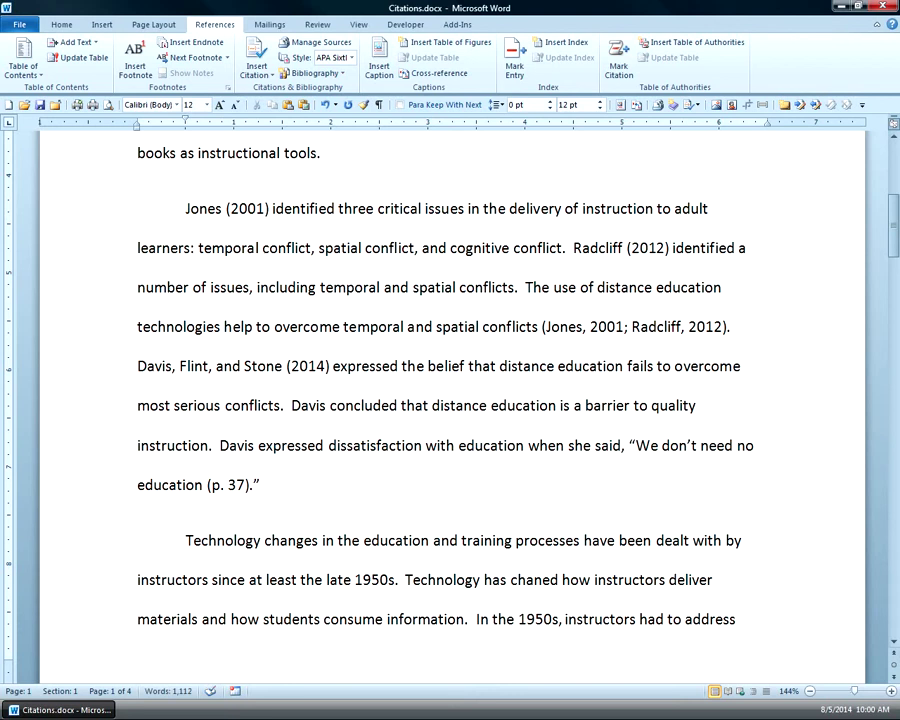
Step: Copy the three authors' surnames before "(2014)" and paste them over the single surname before "concluded" and before "expressed dissatisfaction"
key("shift+Home")
key("ctrl+c")
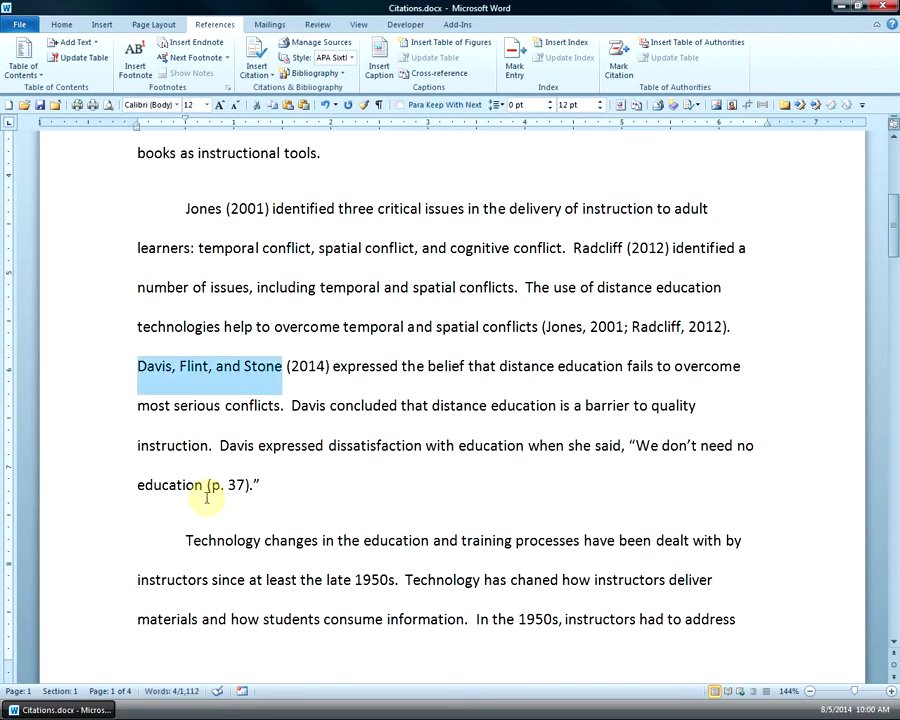
double_click(309, 407)
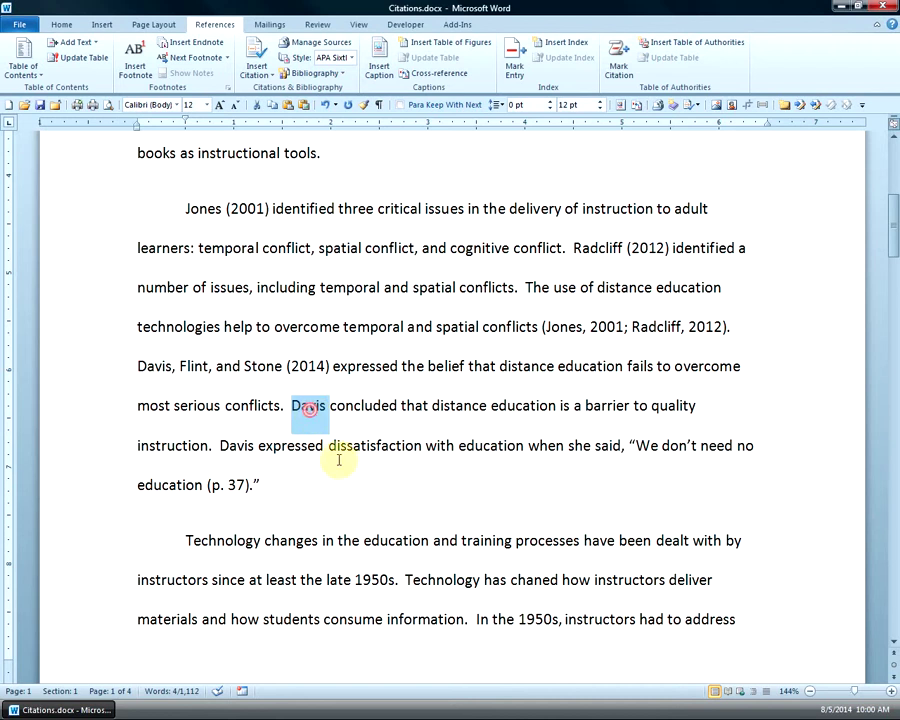
key("ctrl+v")
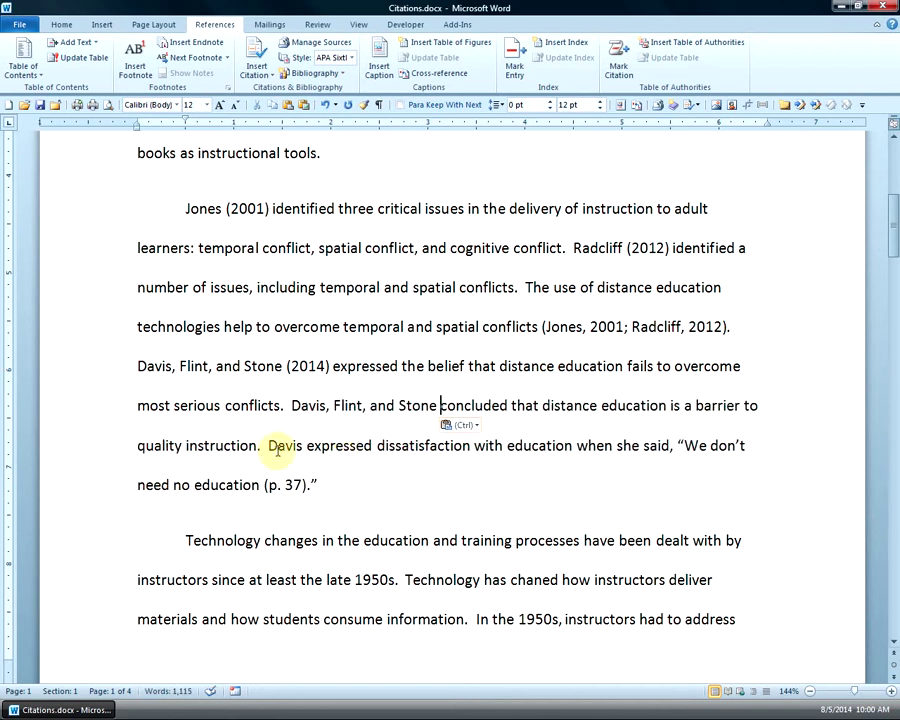
double_click(278, 447)
key("ctrl+v")
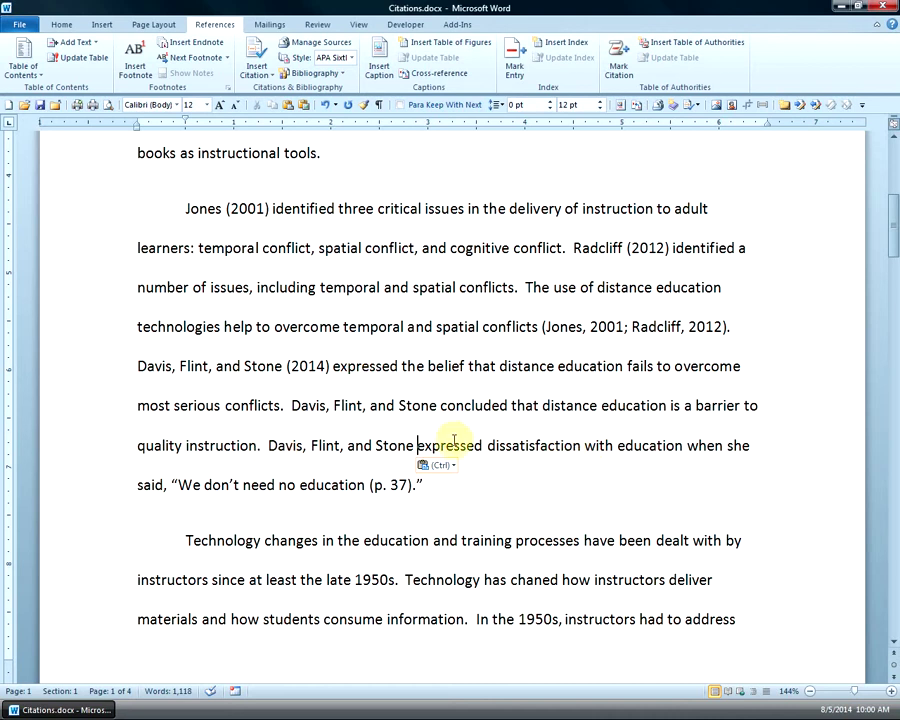
Step: Start a new sentence after the page-37 quotation reading "Education can really work"
left_click(475, 487)
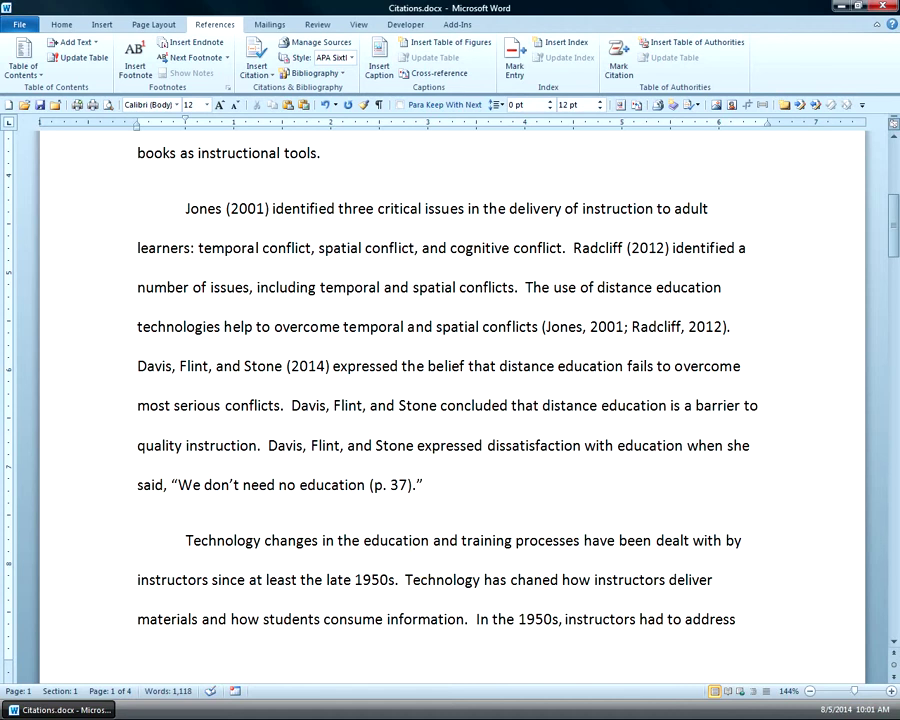
type("Education c")
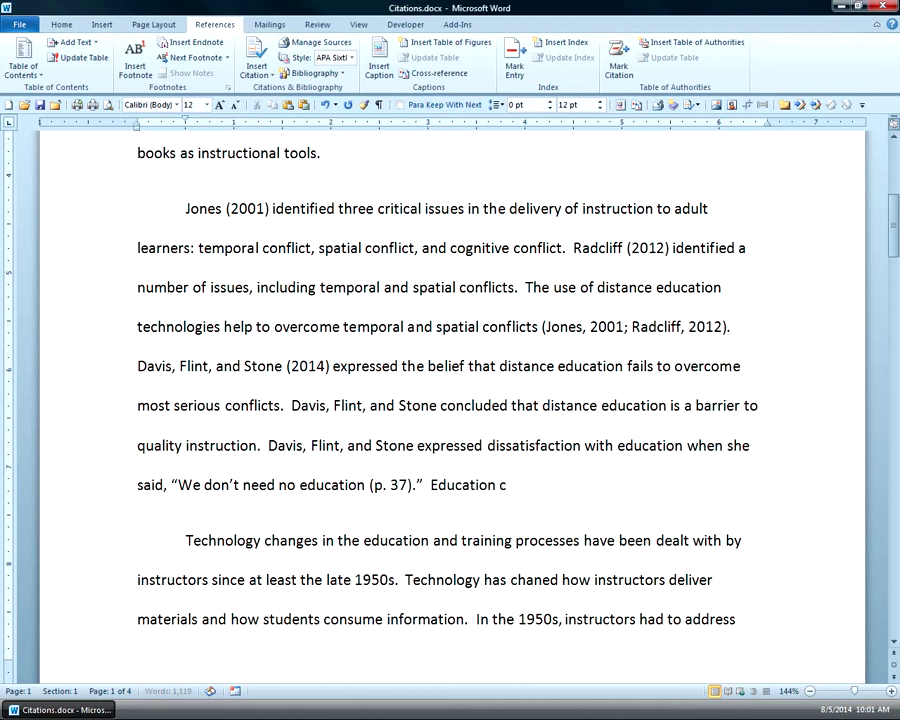
type("an Rea")
key("BackSpace")
key("BackSpace")
key("BackSpace")
type("really work")
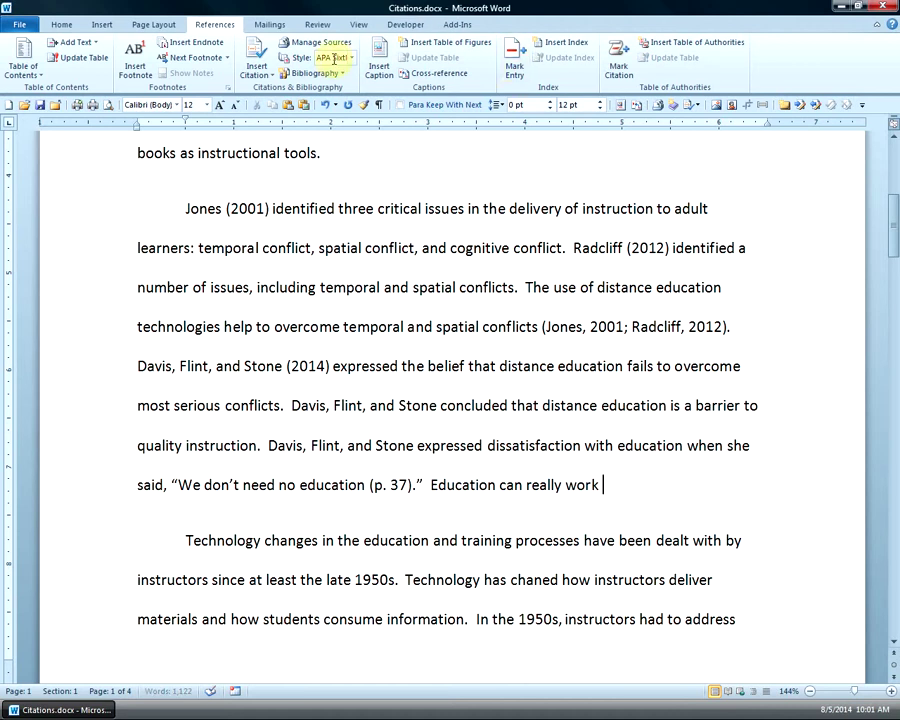
Step: Insert a citation to "Distance Education Is Informative" (2014) after "Education can really work" and end the sentence with a period
left_click(274, 77)
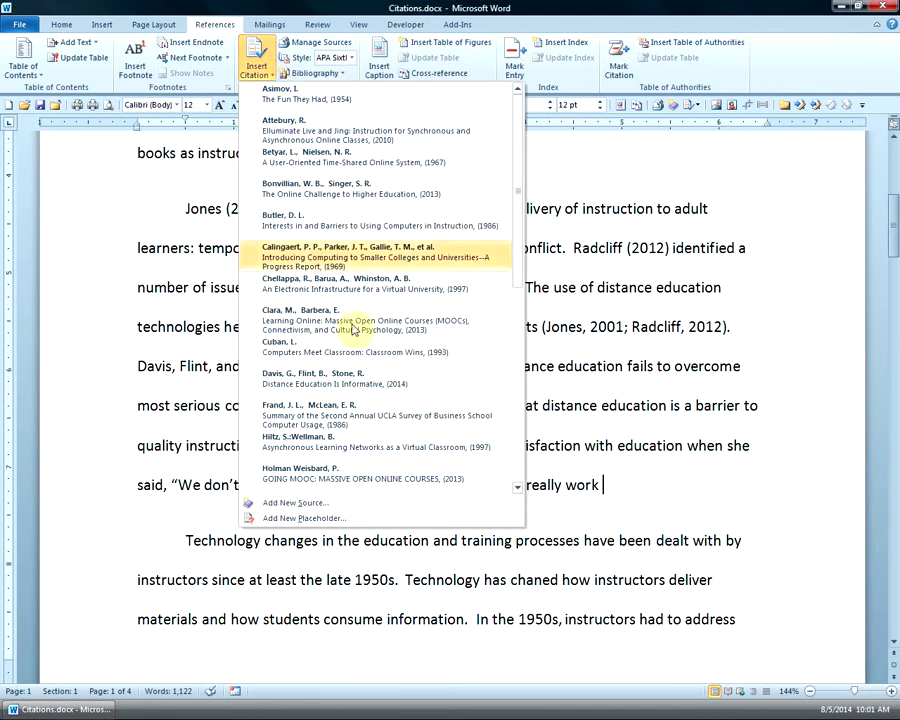
left_click(360, 382)
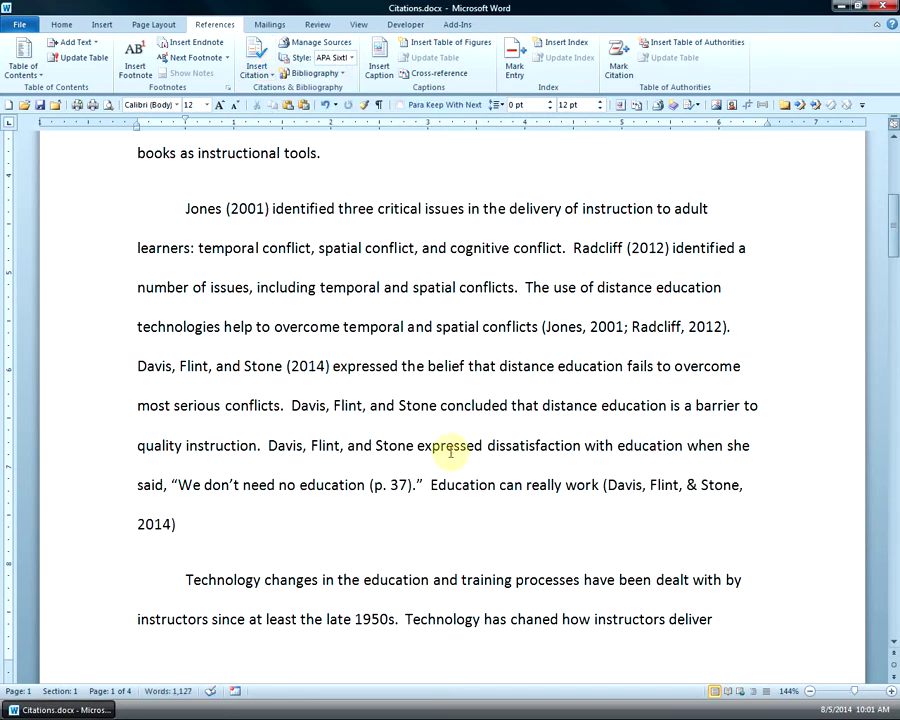
type(".")
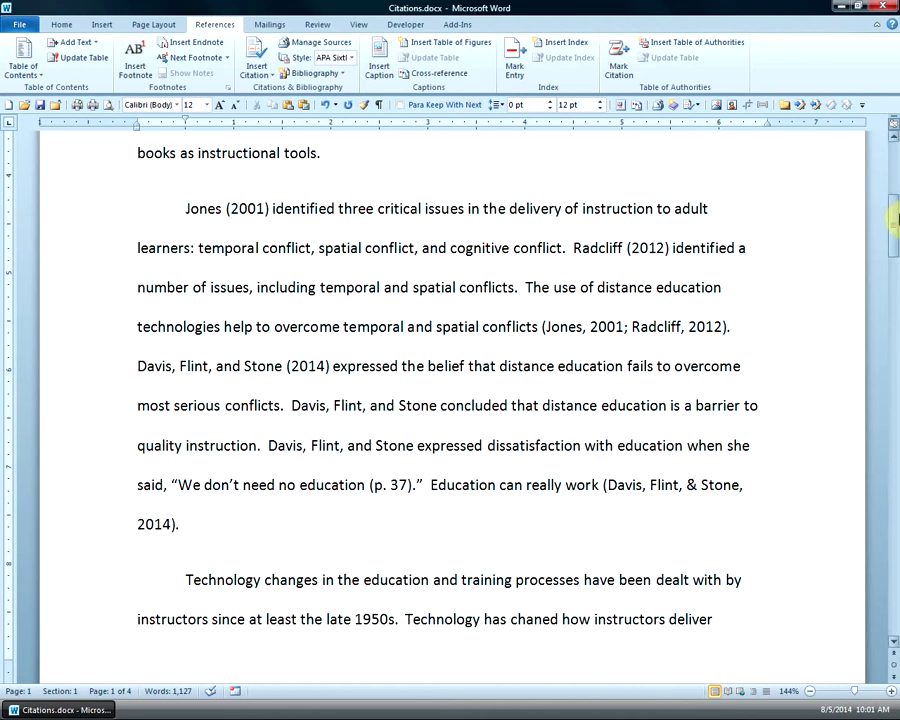
Step: Update the reference list field and check the entry for "Distance Education Is Informative"
left_click_drag(895, 215, 894, 428)
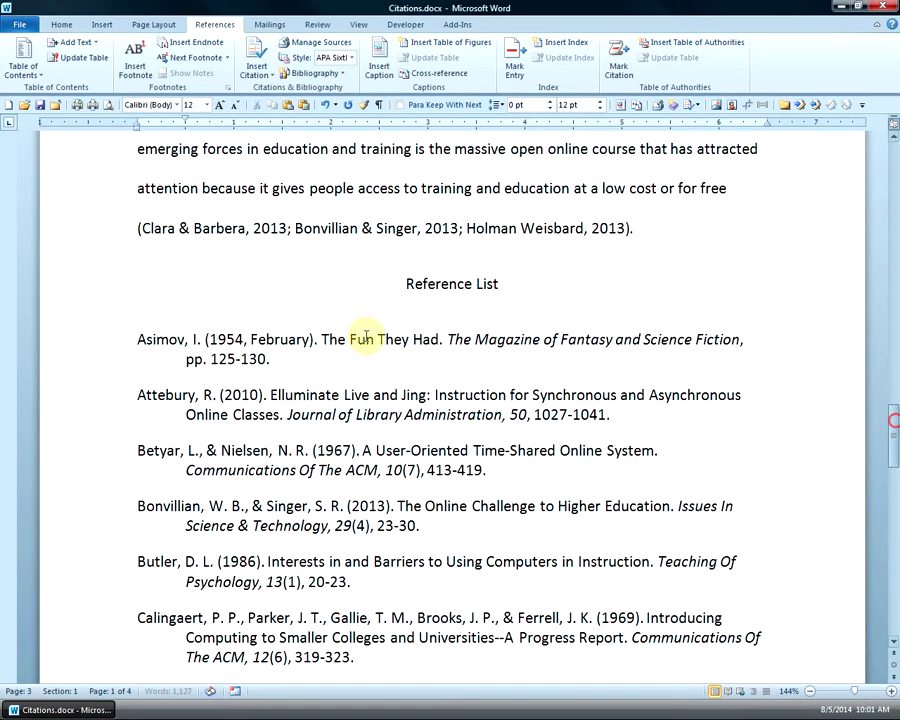
left_click(366, 336)
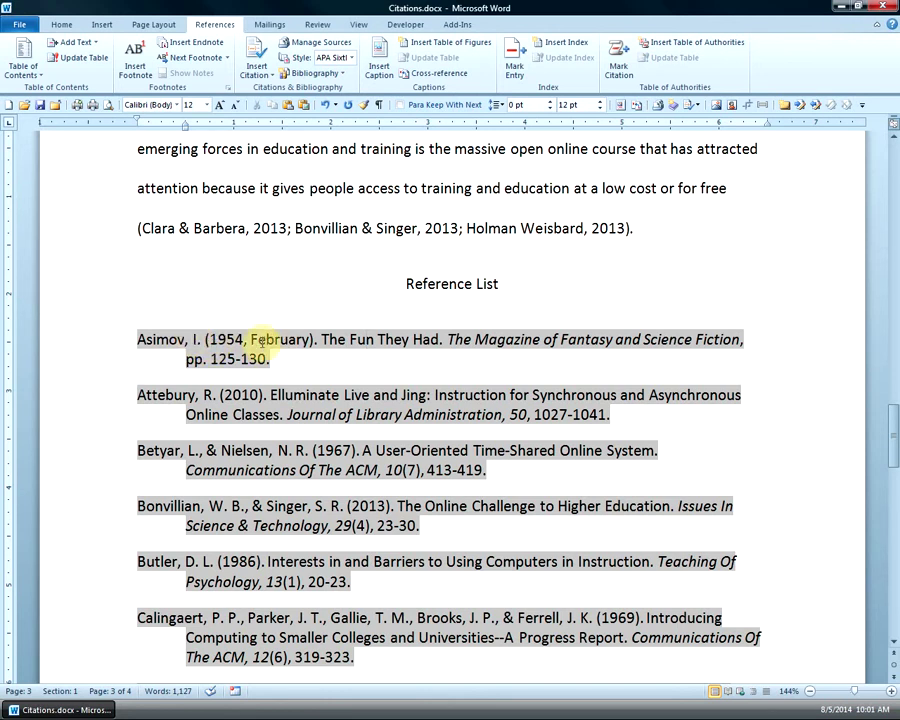
right_click(264, 345)
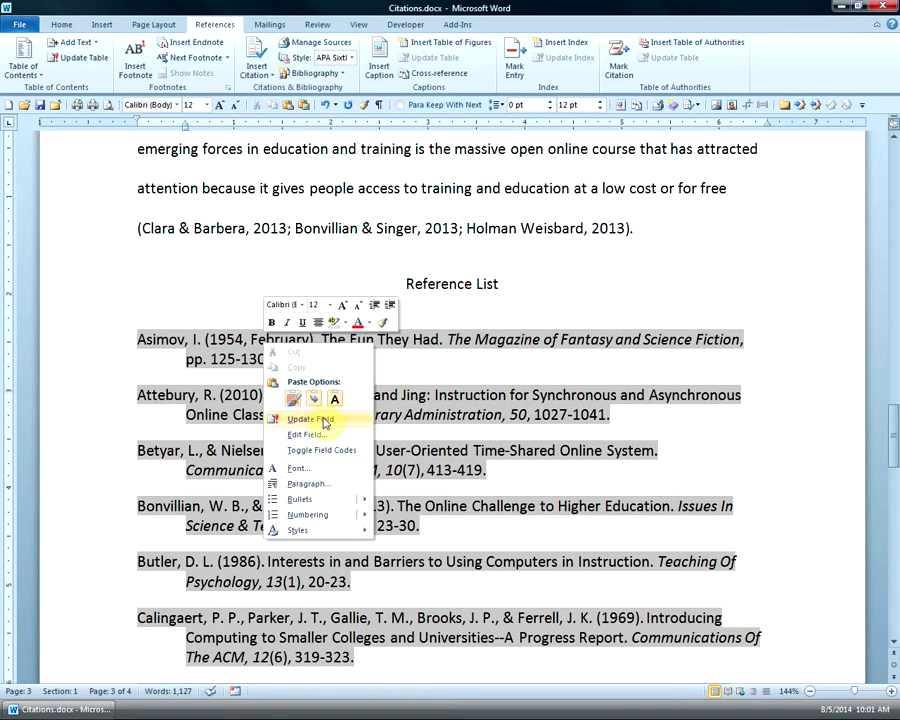
left_click(323, 420)
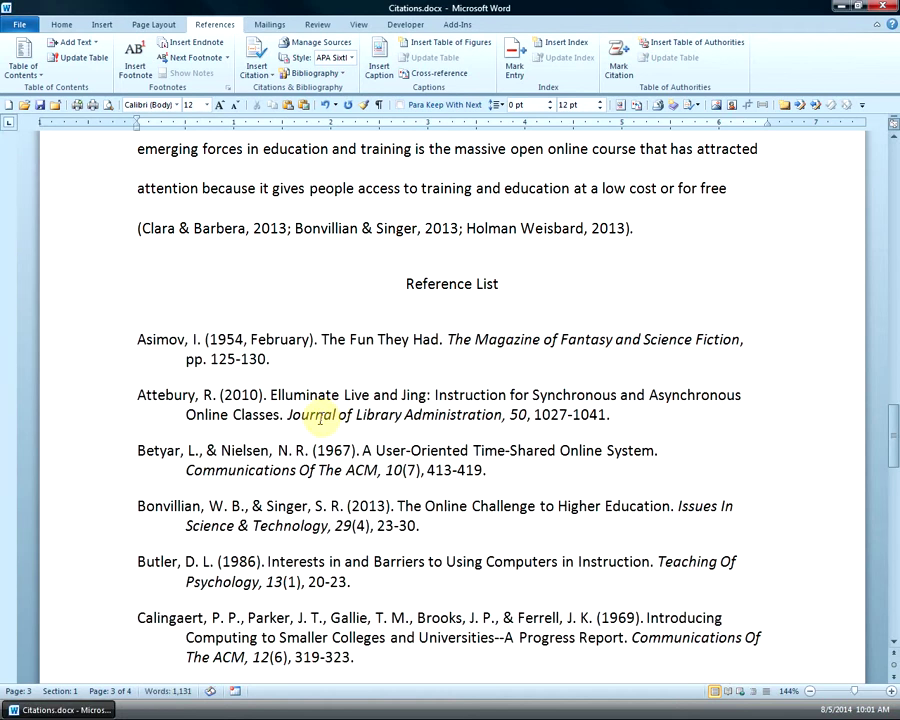
left_click_drag(896, 430, 896, 481)
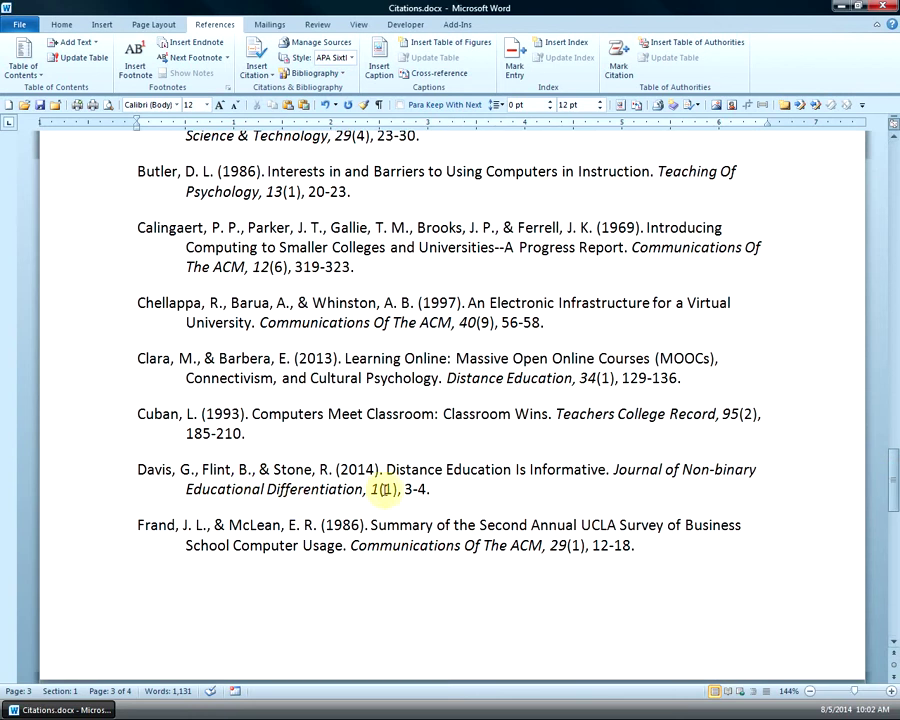